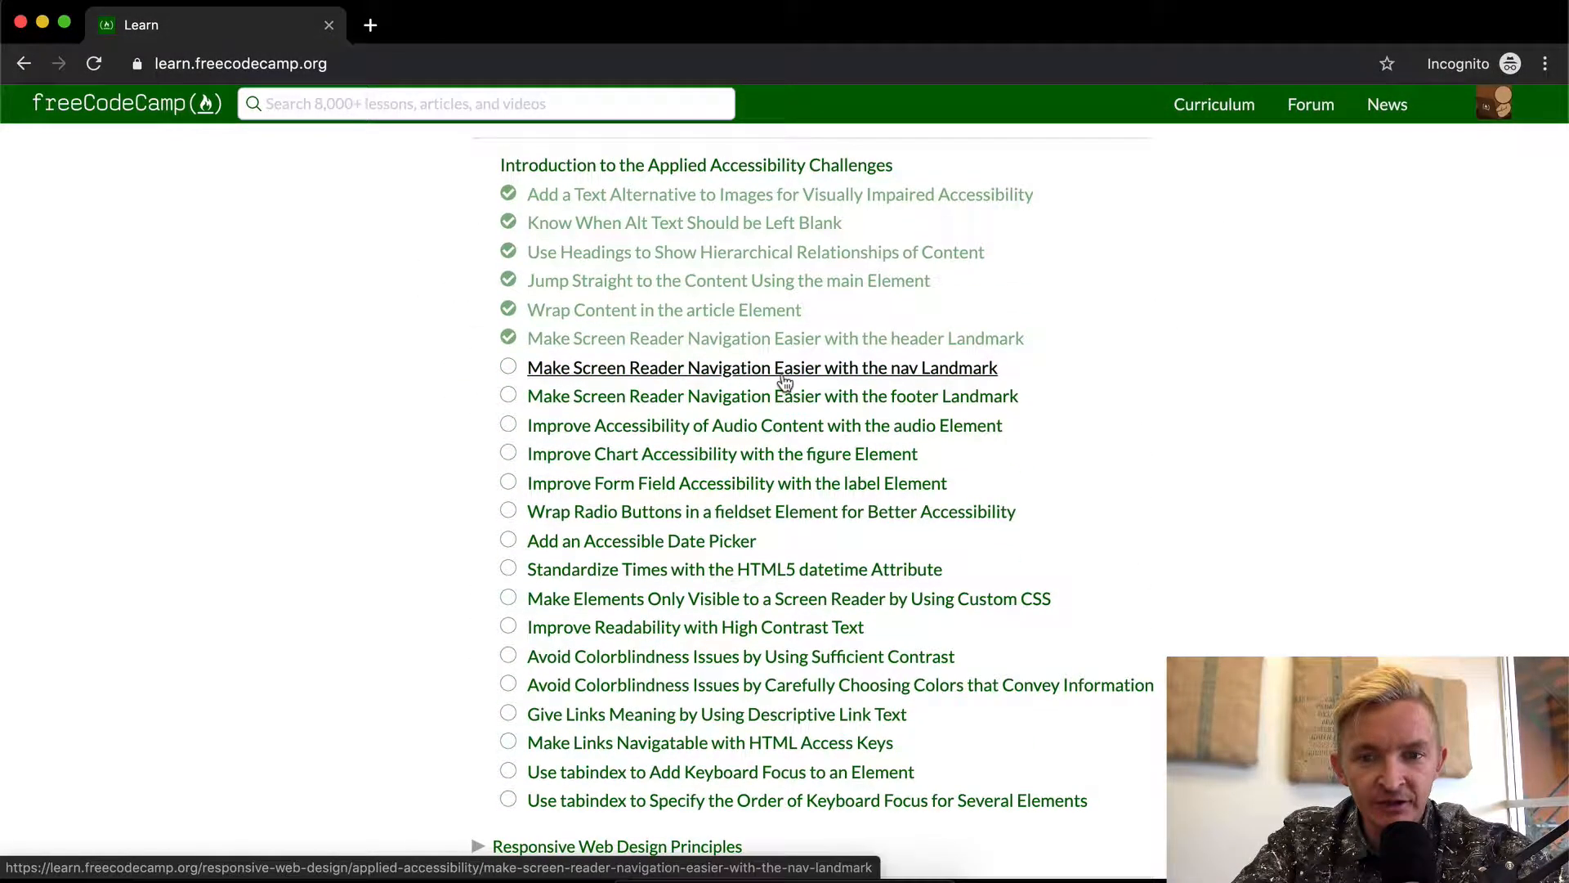
pyautogui.click(786, 373)
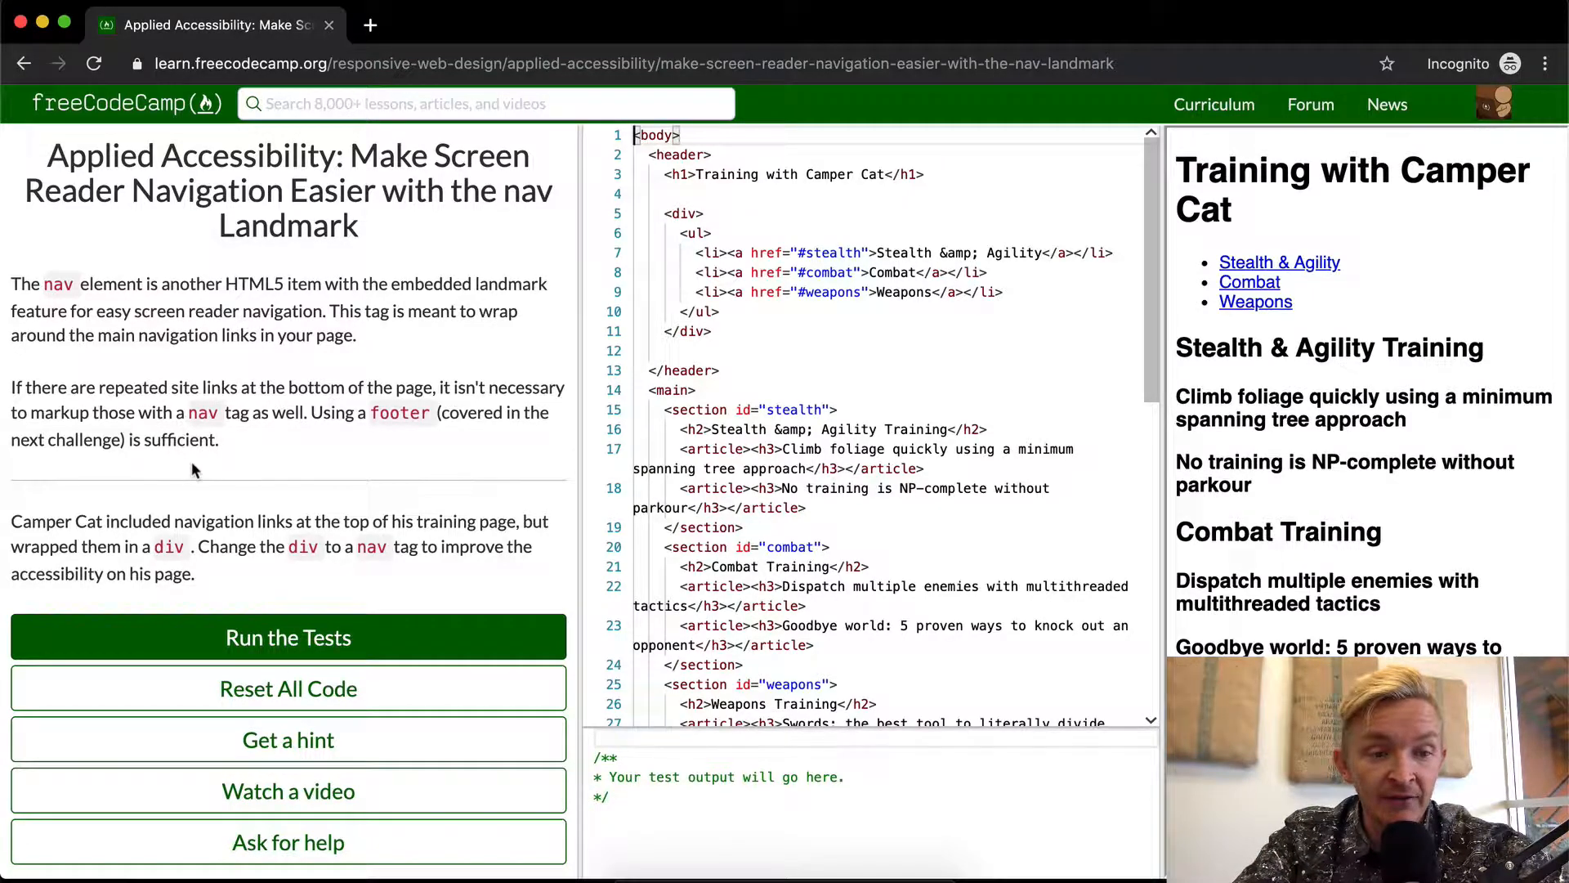
pyautogui.scroll(-4, 191, 461)
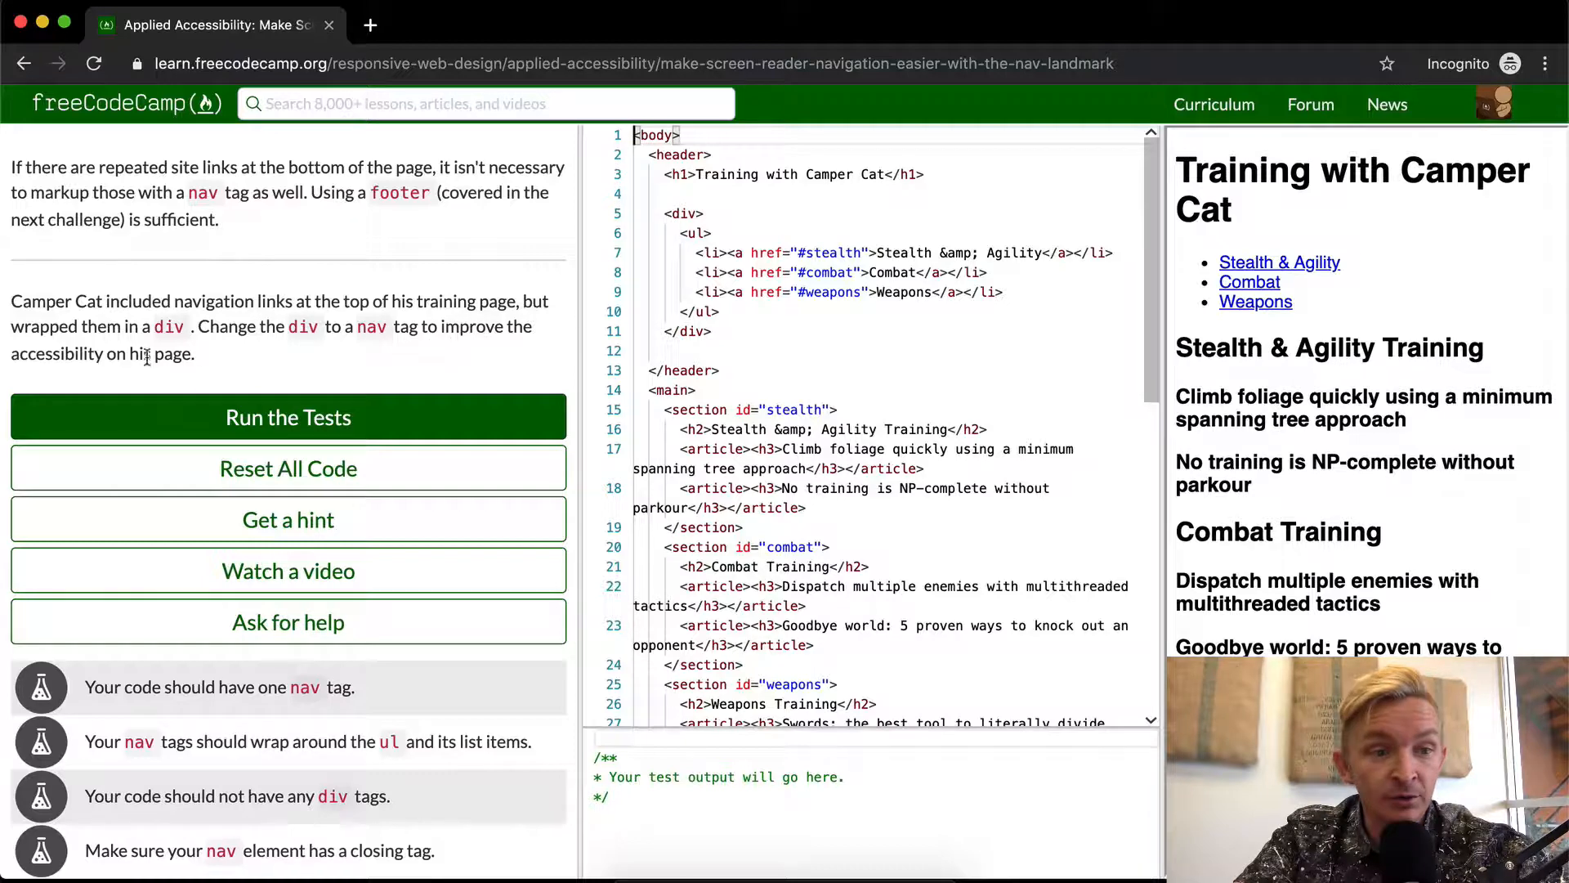
pyautogui.click(824, 314)
pyautogui.moveTo(815, 331); pyautogui.dragTo(623, 218)
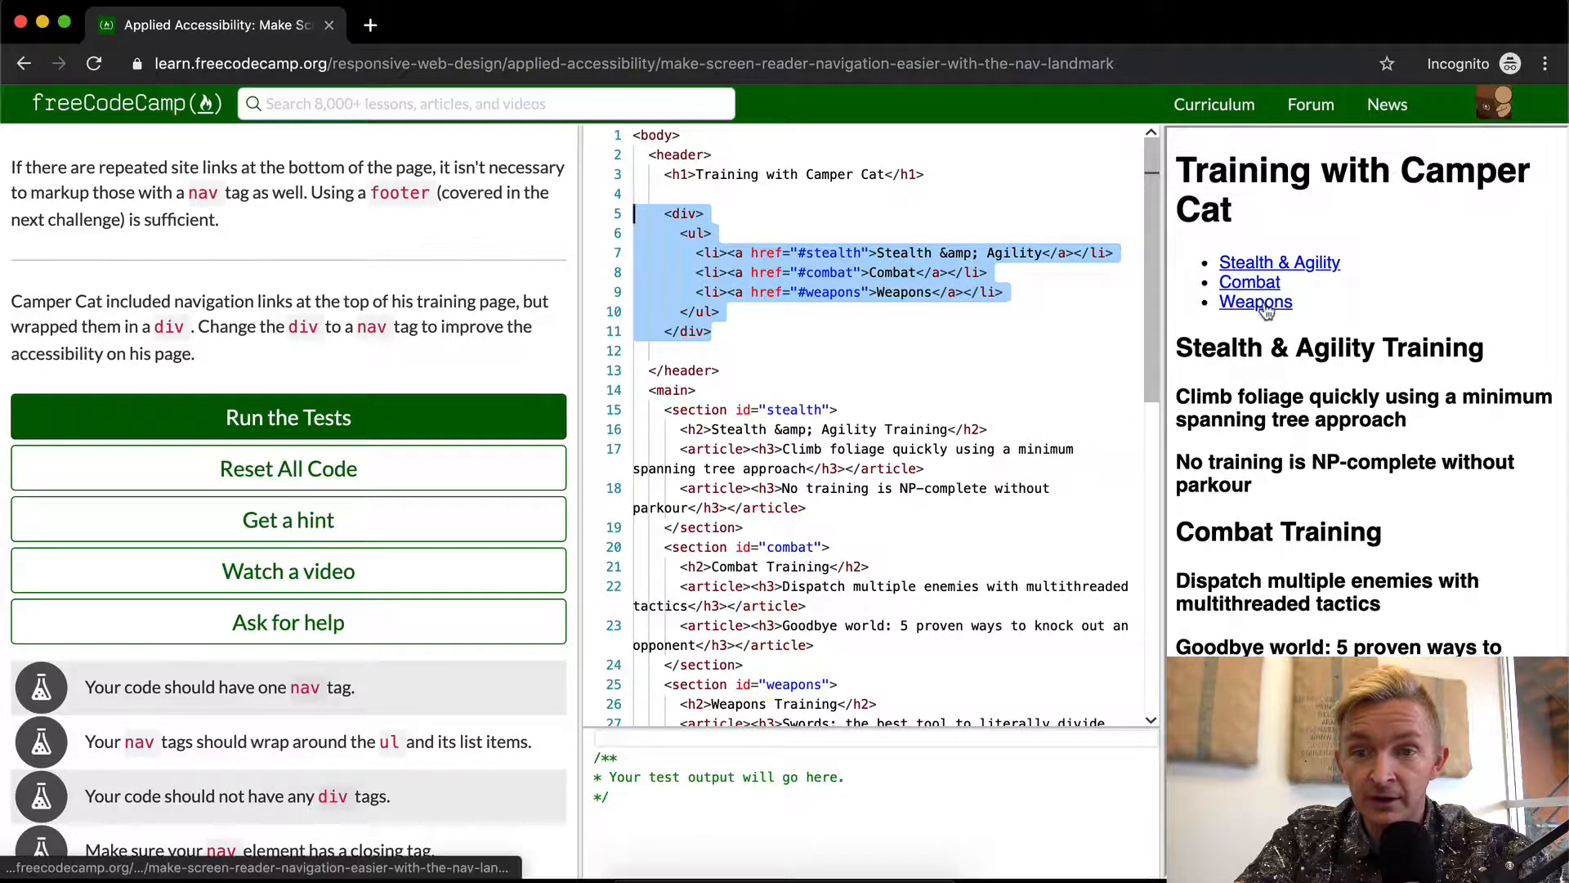
# - Replace the opening and closing div around the link list with nav and run the tests
pyautogui.doubleClick(689, 331)
pyautogui.press('super+d')
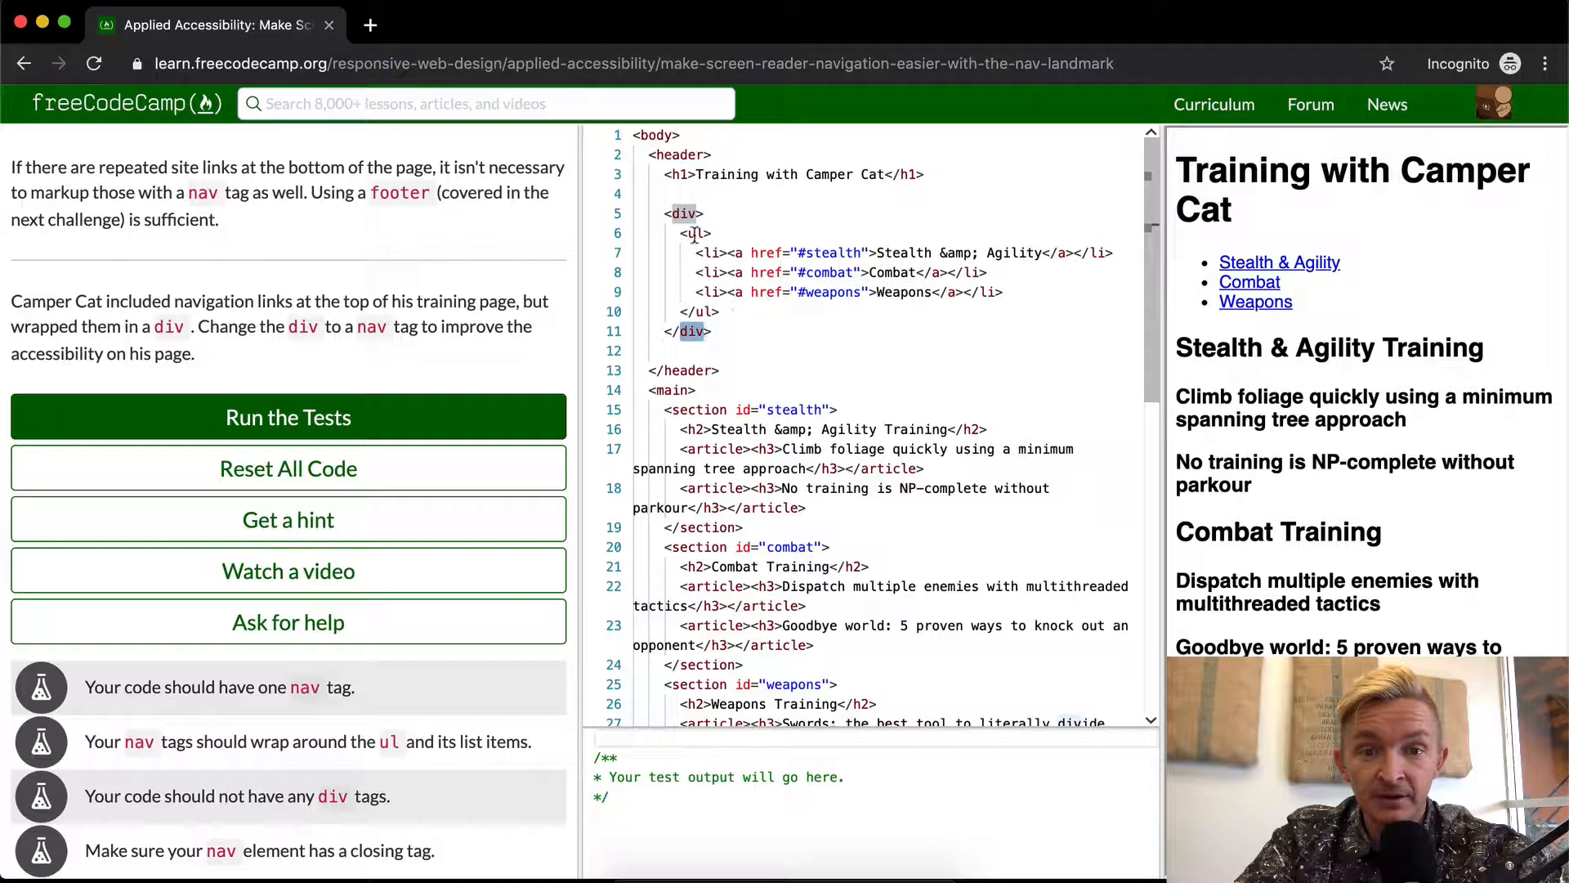
pyautogui.write('nav')
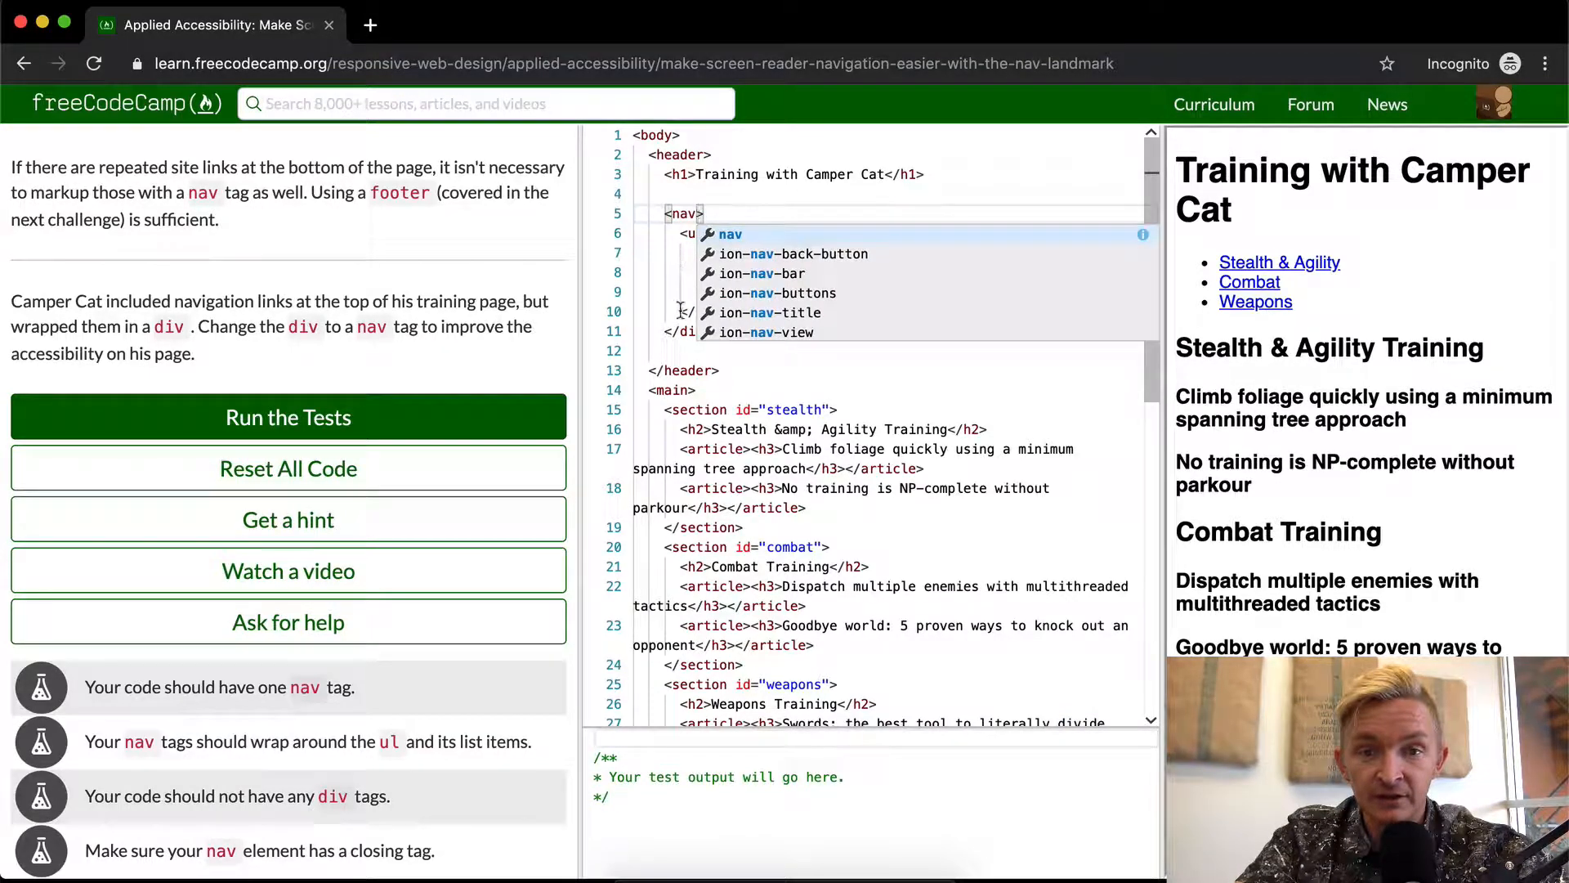
pyautogui.press('Escape')
pyautogui.doubleClick(689, 331)
pyautogui.write('nav')
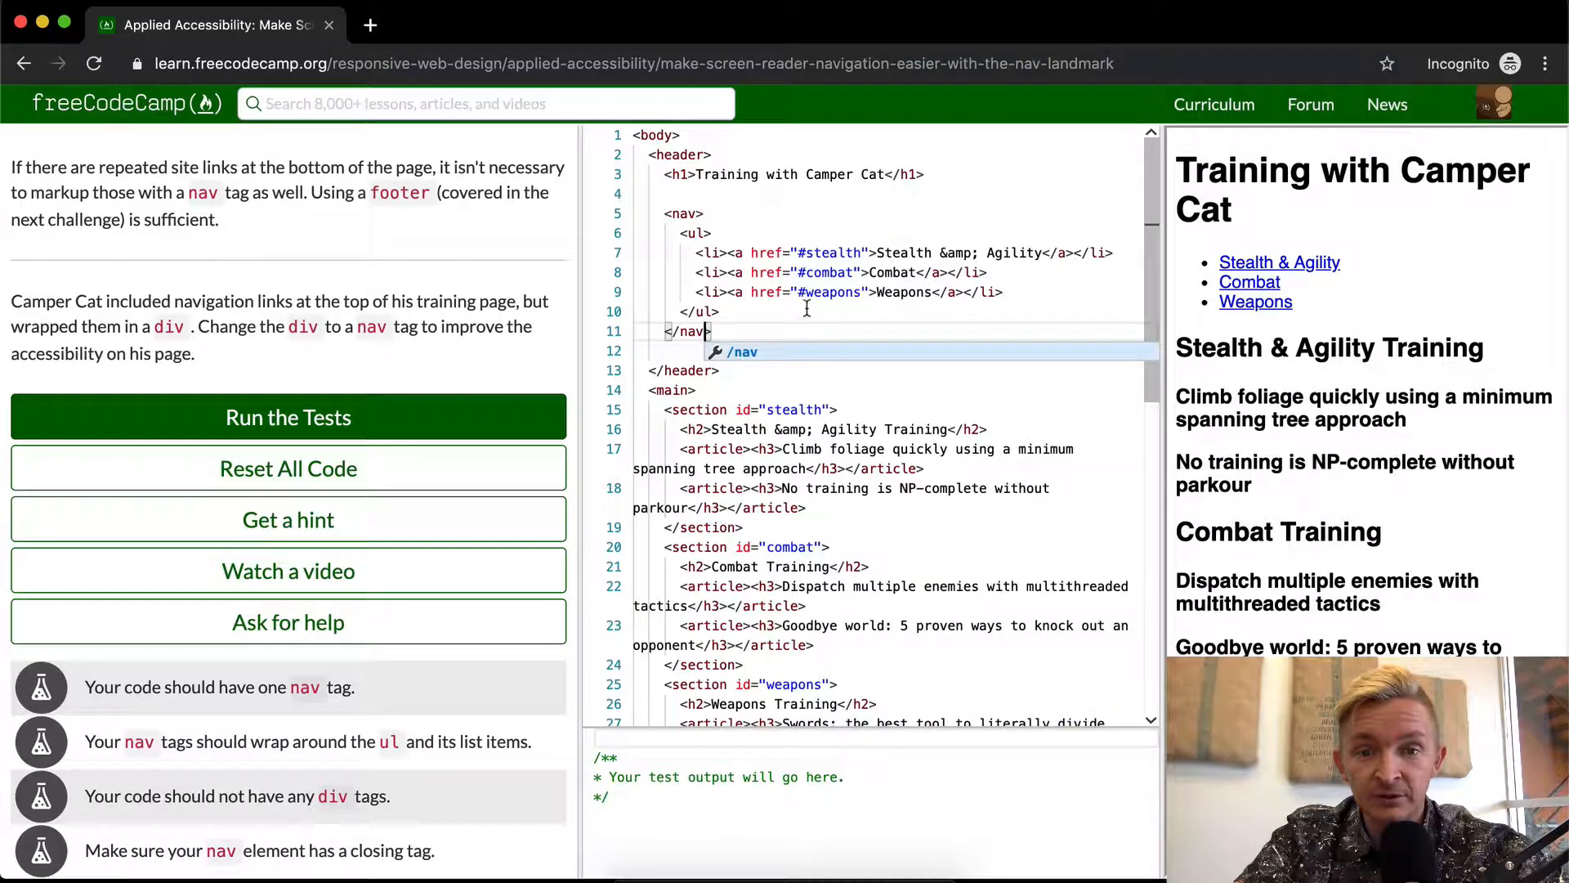
pyautogui.hotkey('ctrl', 'Return')
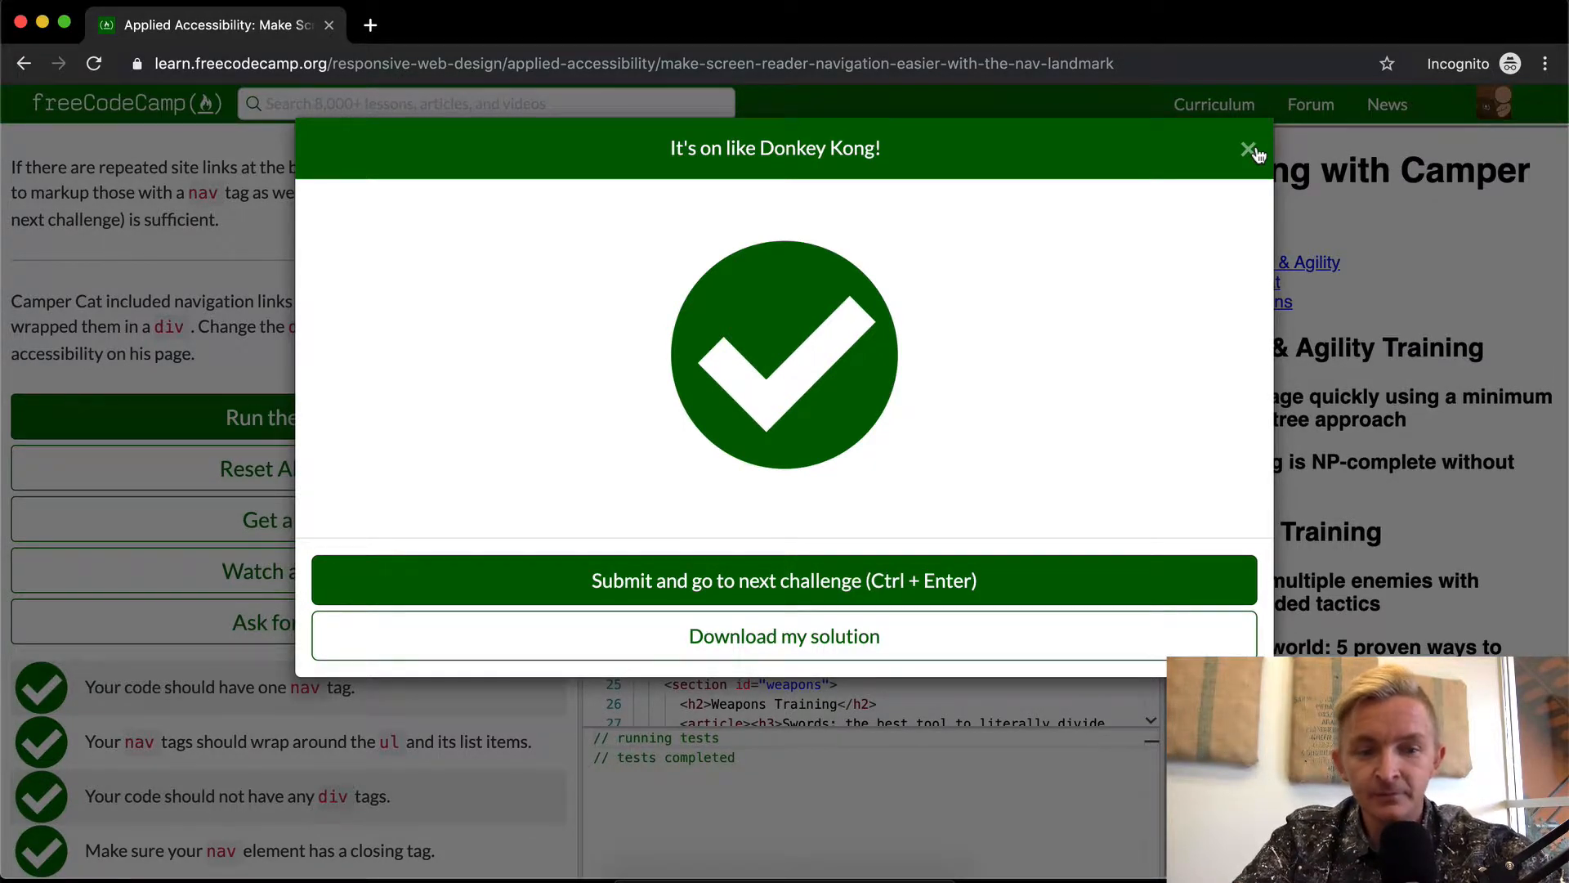
# - Submit the passing solution and move on to the next challenge
pyautogui.click(990, 578)
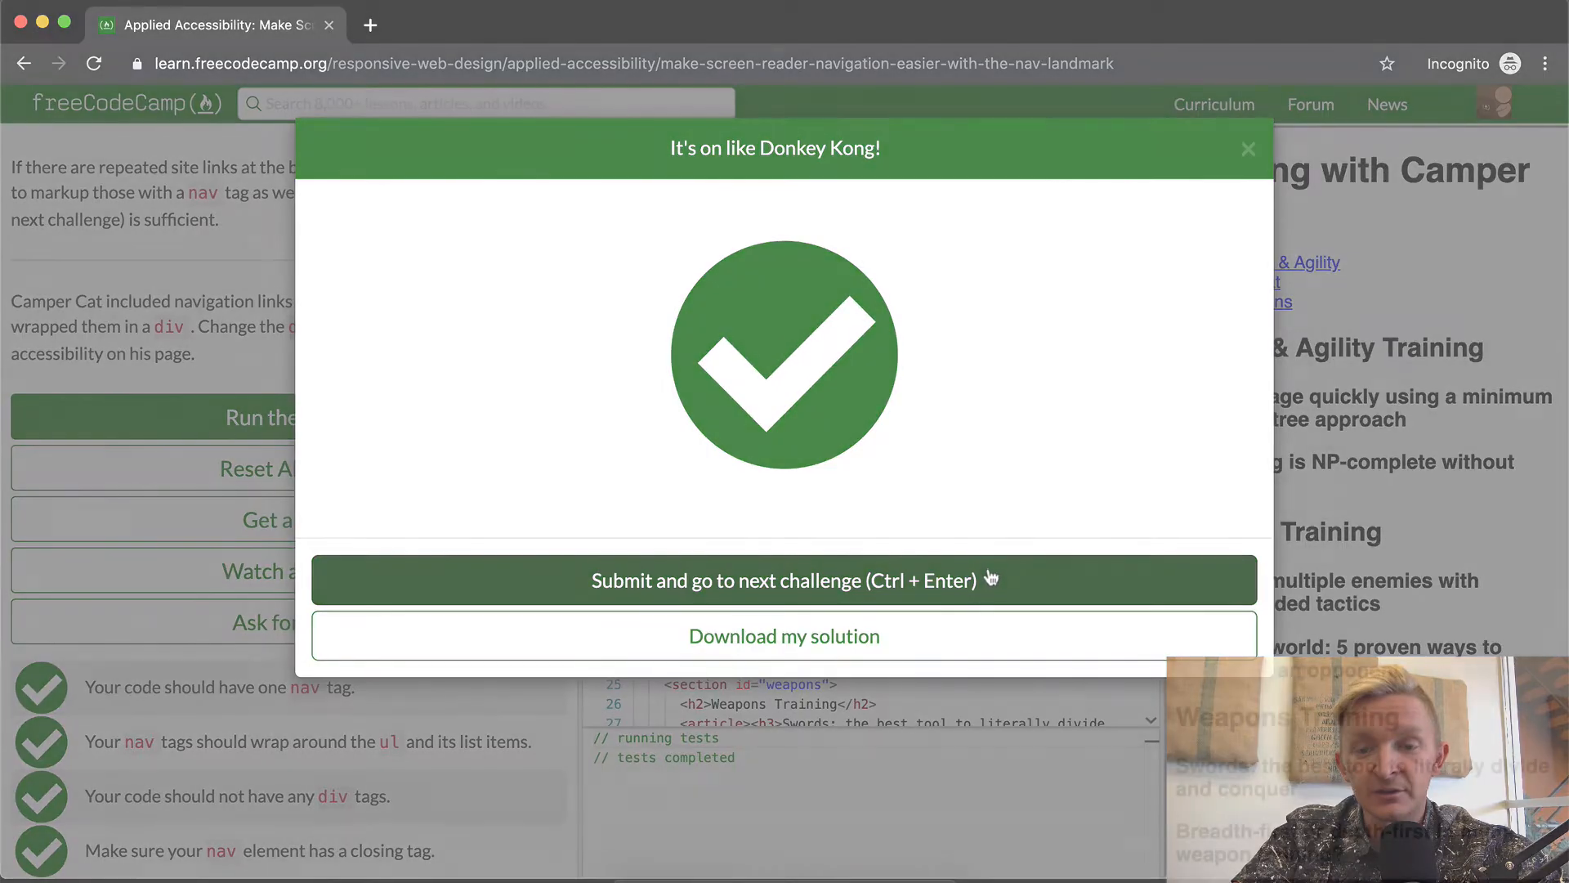